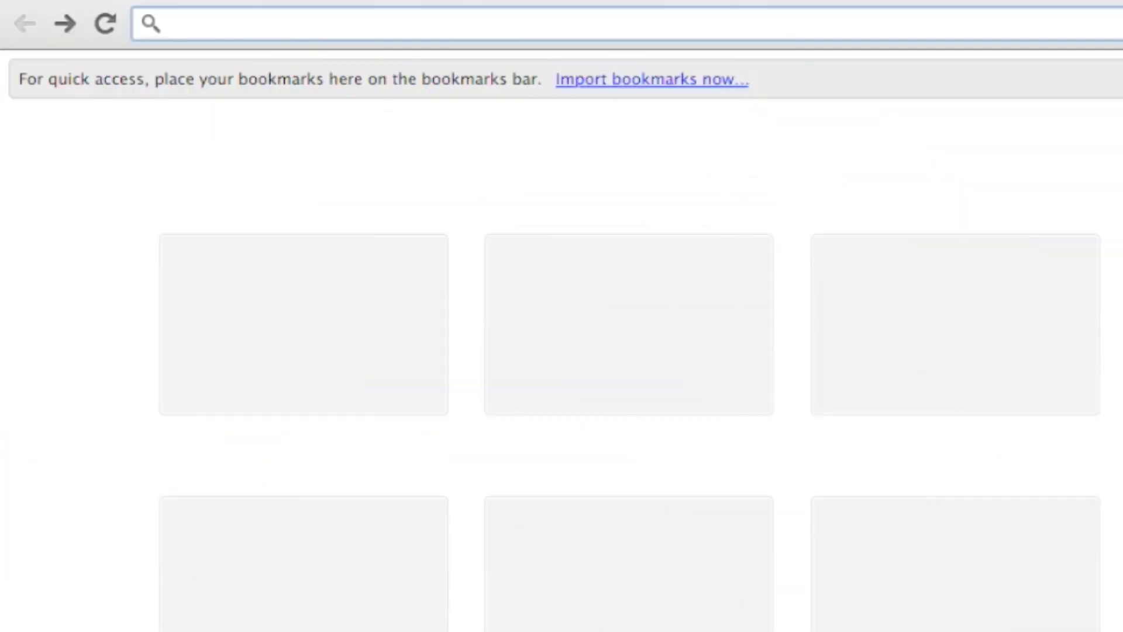
pyautogui.write('www.epik')
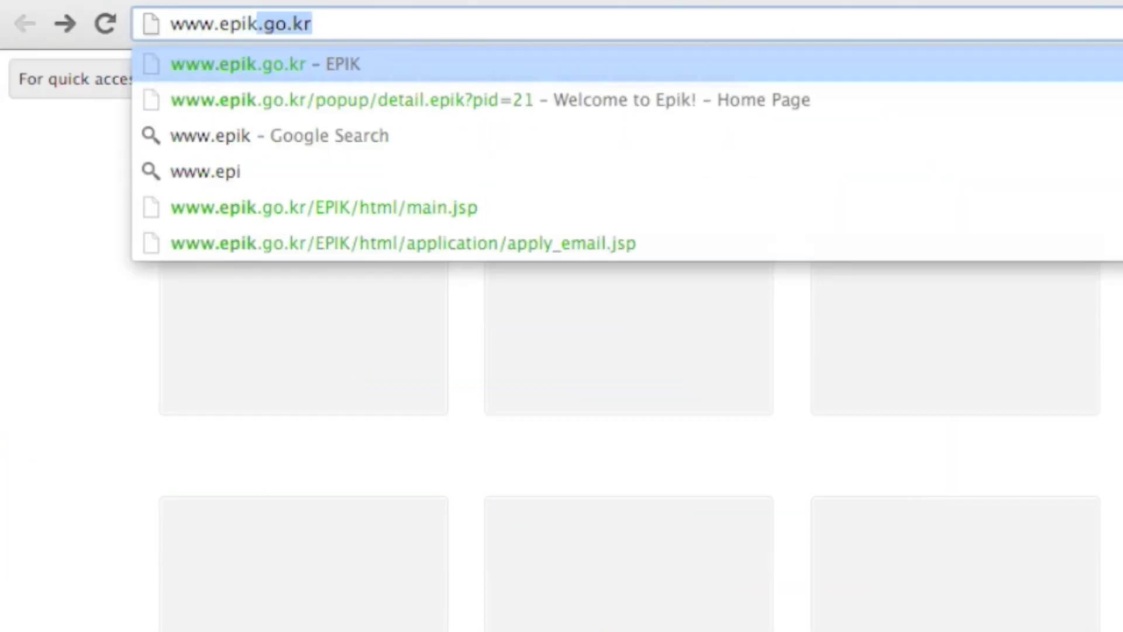
pyautogui.write('.go.kr')
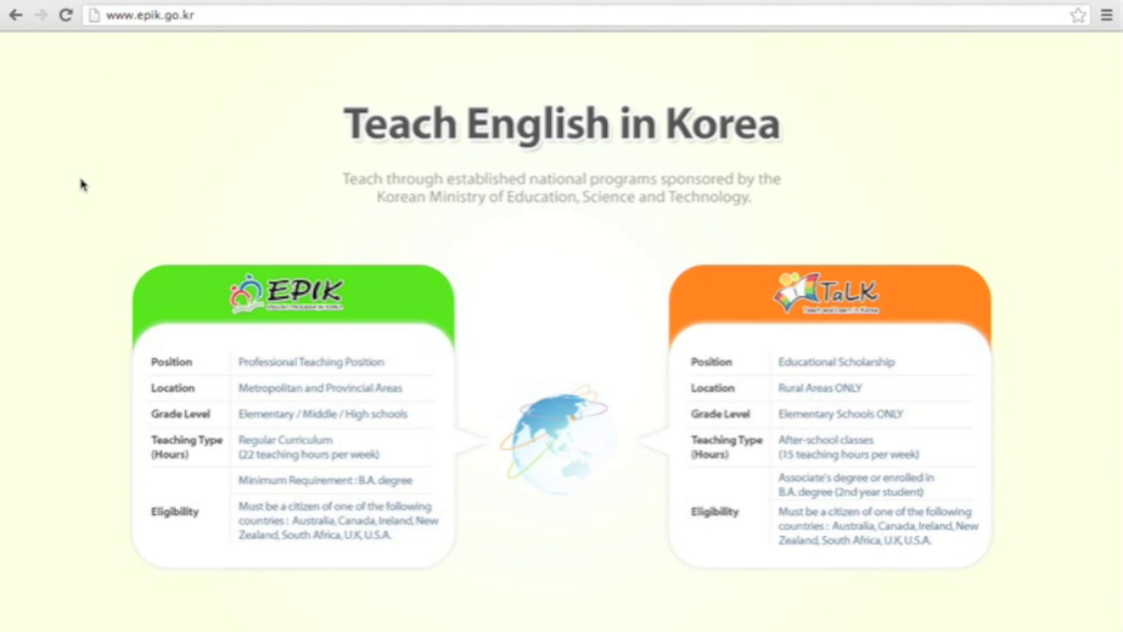
pyautogui.click(318, 303)
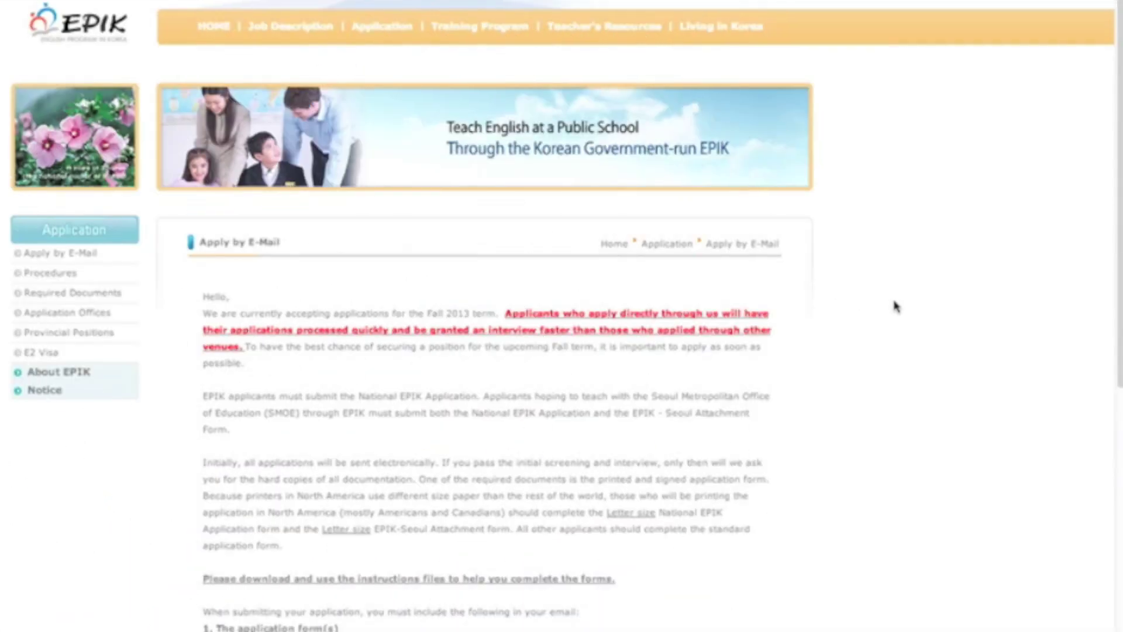
pyautogui.scroll(-5, 895, 306)
pyautogui.scroll(-5, 895, 306)
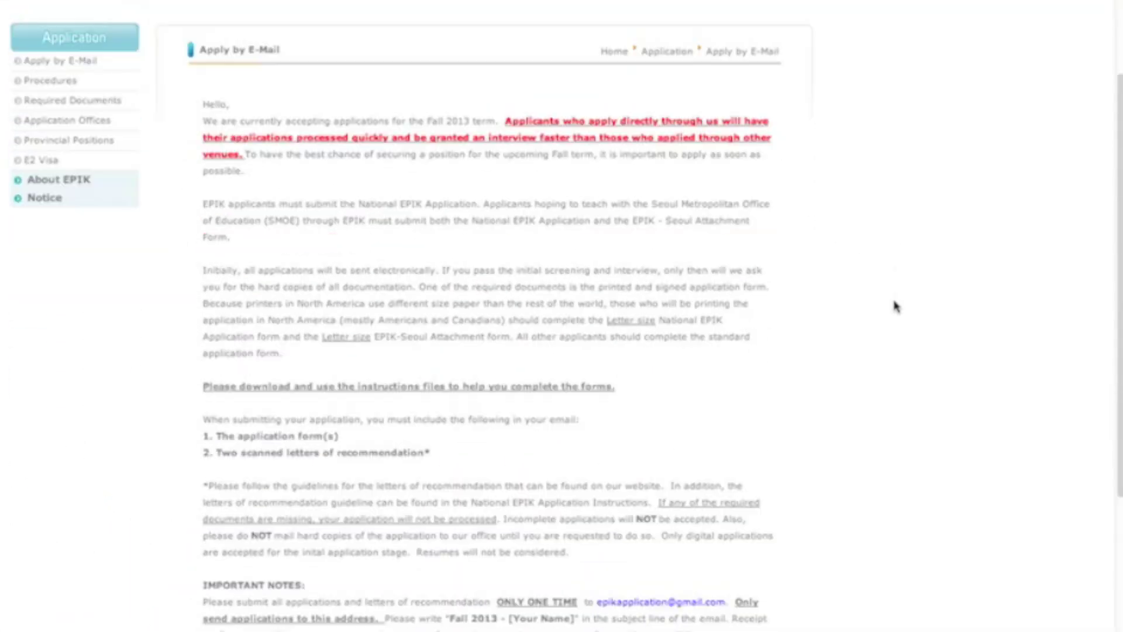
pyautogui.scroll(-5, 896, 306)
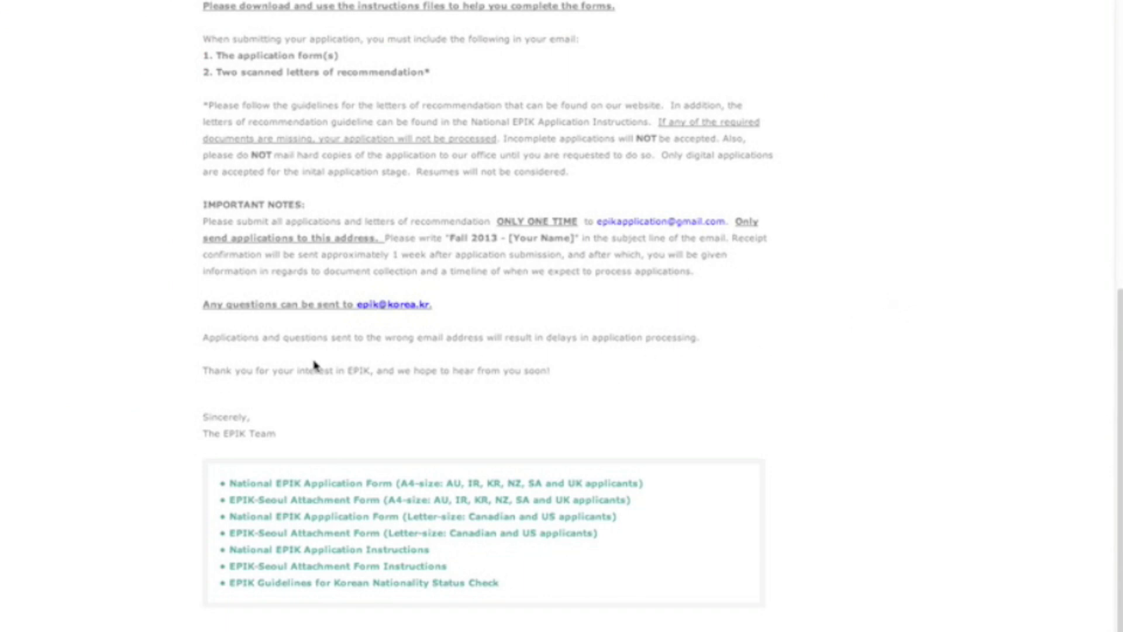
# Scroll the Apply by E-Mail page down to the application form download links
pyautogui.moveTo(209, 474); pyautogui.dragTo(194, 596)
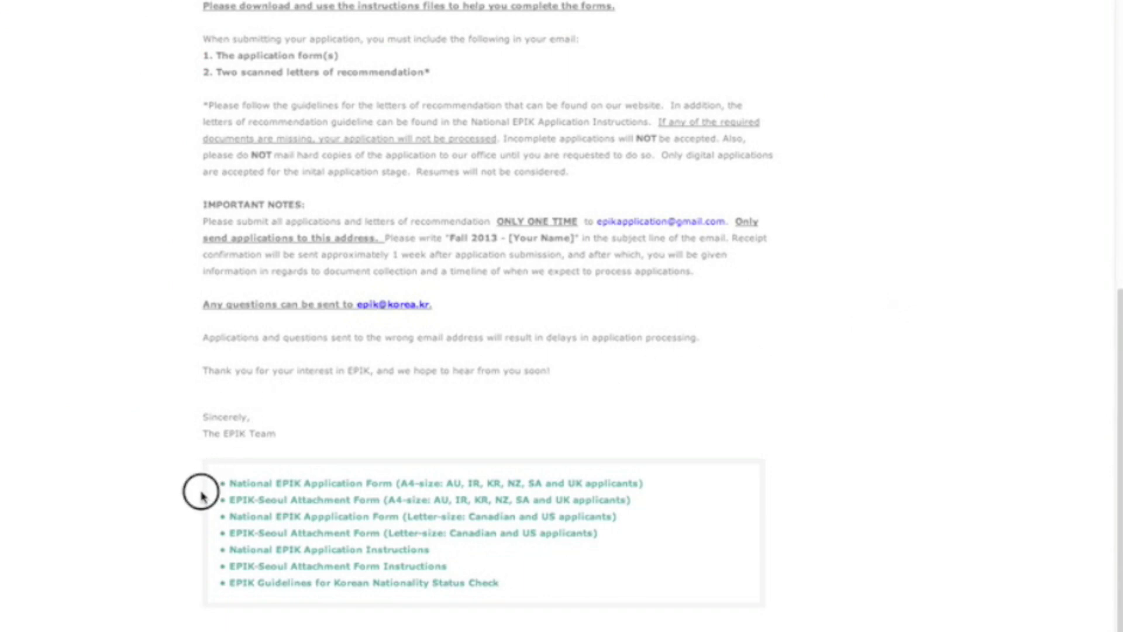